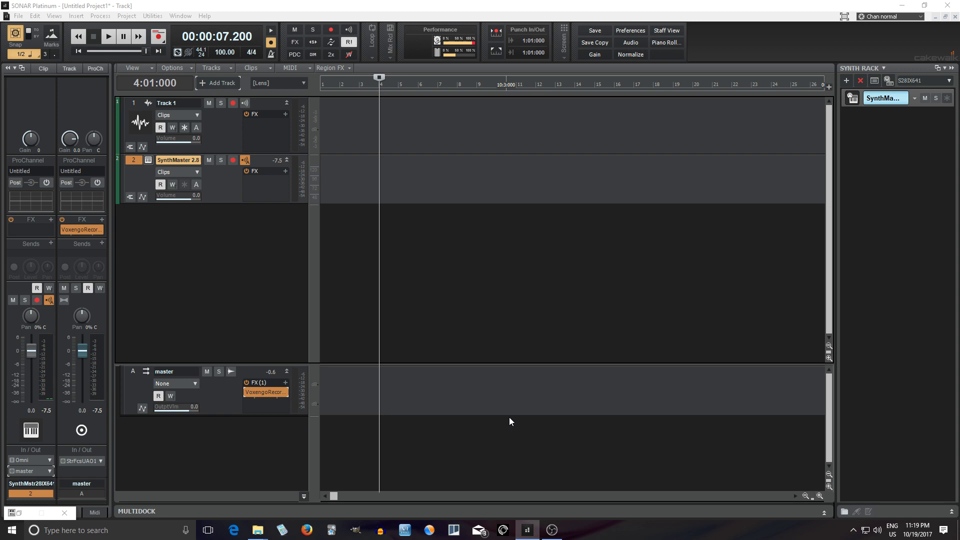
Open the SynthMaster instrument editor from SONAR's Synth Rack.
{"action": "left_click", "coordinate": [859, 99]}
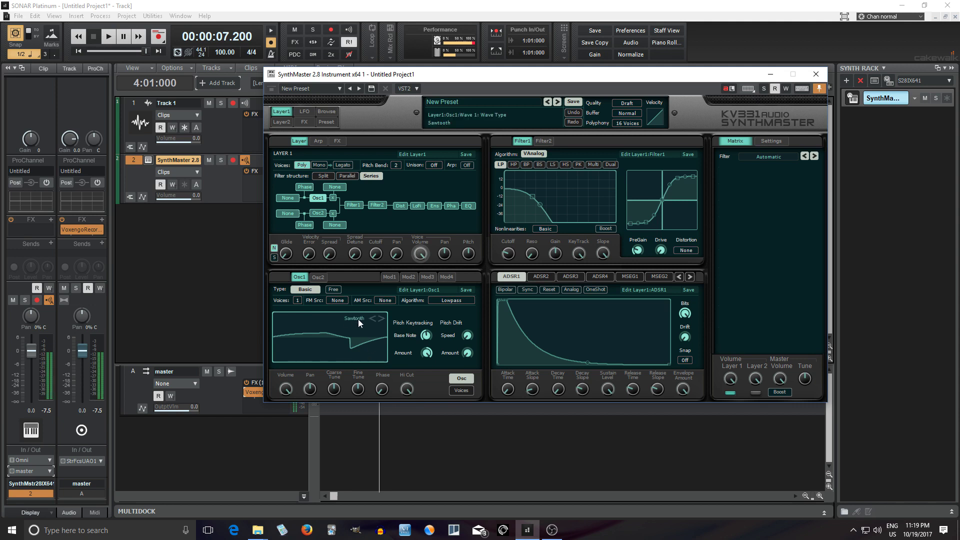
Change Layer 1's Osc1 type from Basic to Wavetable.
{"action": "left_click", "coordinate": [314, 293]}
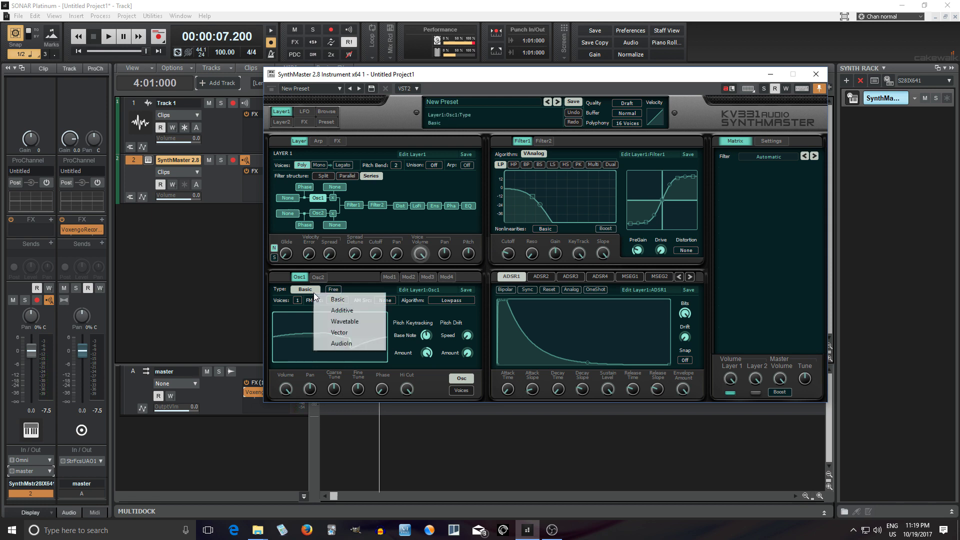
{"action": "left_click", "coordinate": [355, 323]}
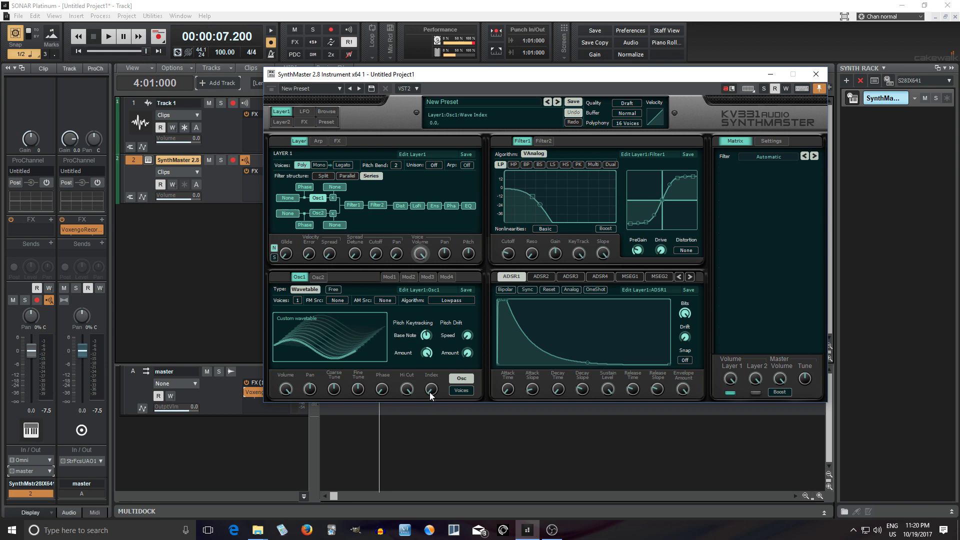
Load Doepfer Modular 3 into a custom wavetable slot and sweep the wave index to about 123.
{"action": "left_click_drag", "start_coordinate": [430, 393], "coordinate": [437, 326]}
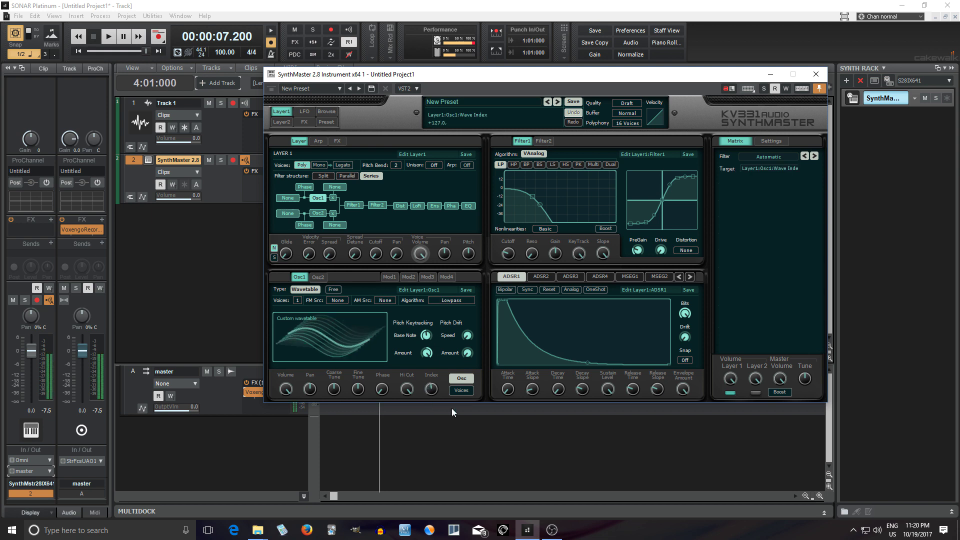
{"action": "mouse_move", "coordinate": [292, 350]}
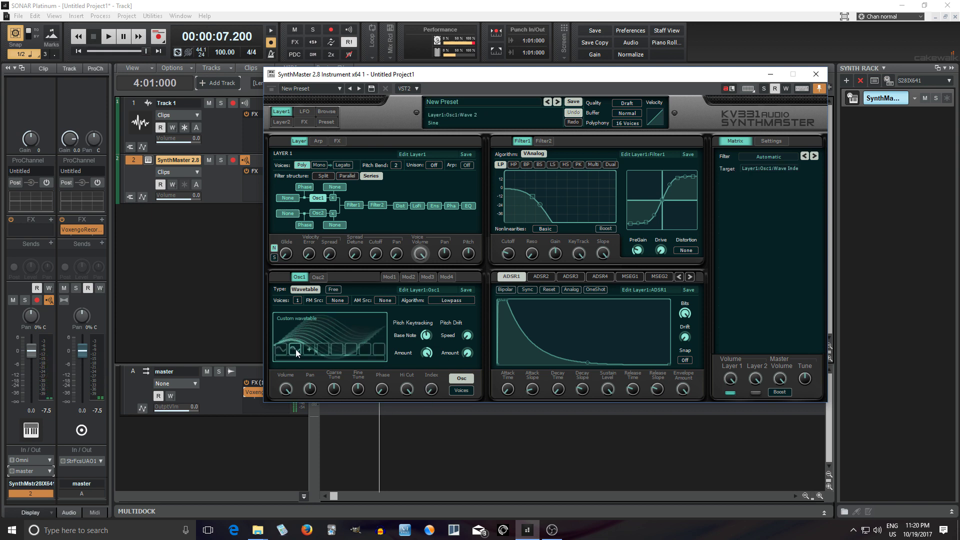
{"action": "right_click", "coordinate": [295, 349]}
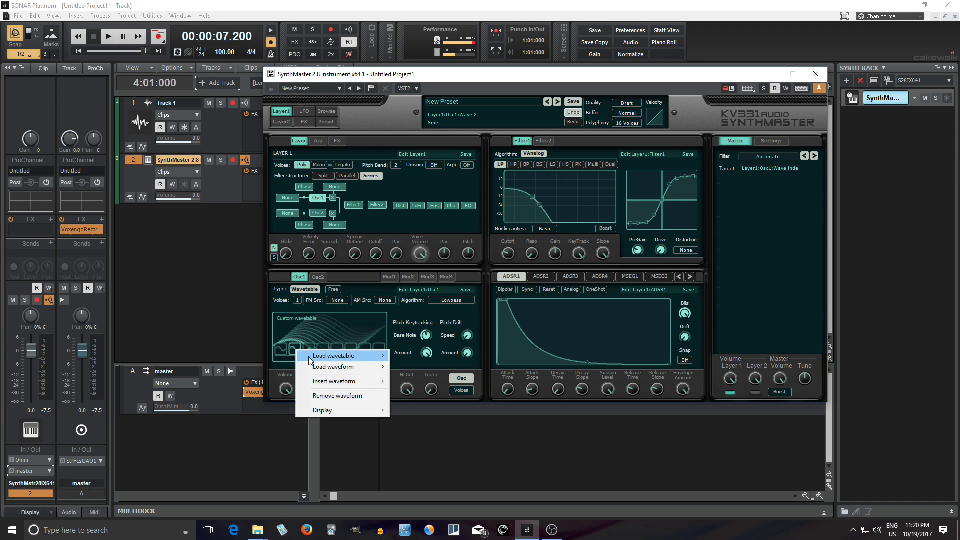
{"action": "mouse_move", "coordinate": [346, 369]}
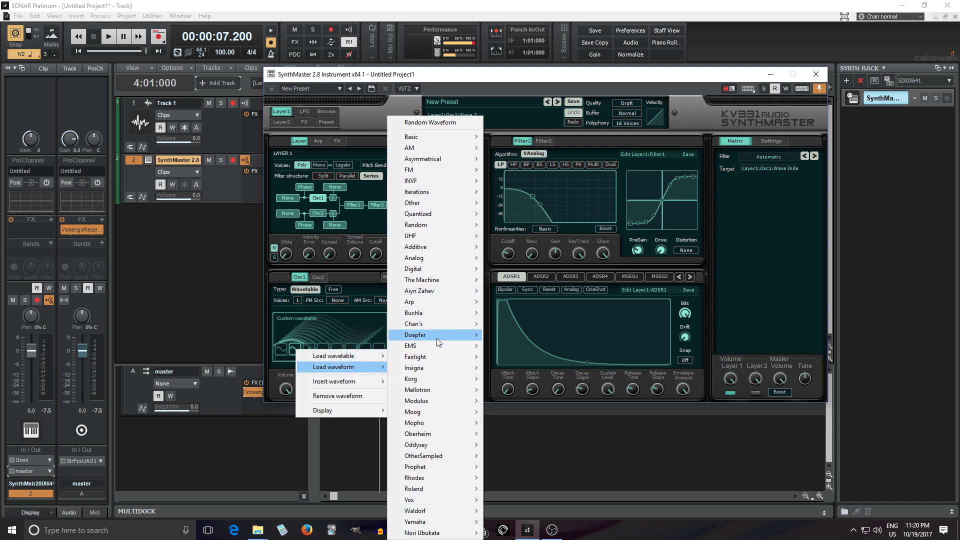
{"action": "mouse_move", "coordinate": [436, 336]}
{"action": "left_click", "coordinate": [512, 338]}
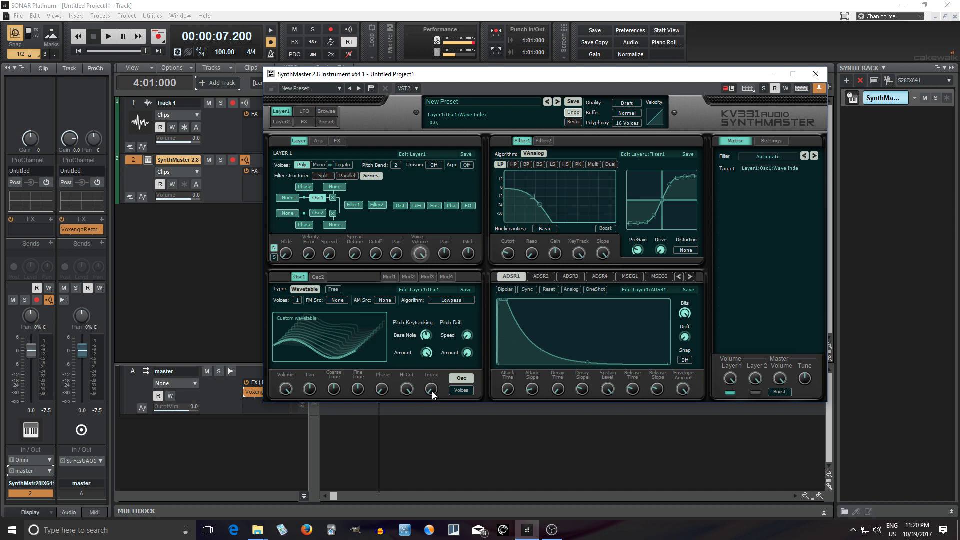
{"action": "left_click_drag", "start_coordinate": [432, 391], "coordinate": [463, 409]}
{"action": "mouse_move", "coordinate": [298, 342]}
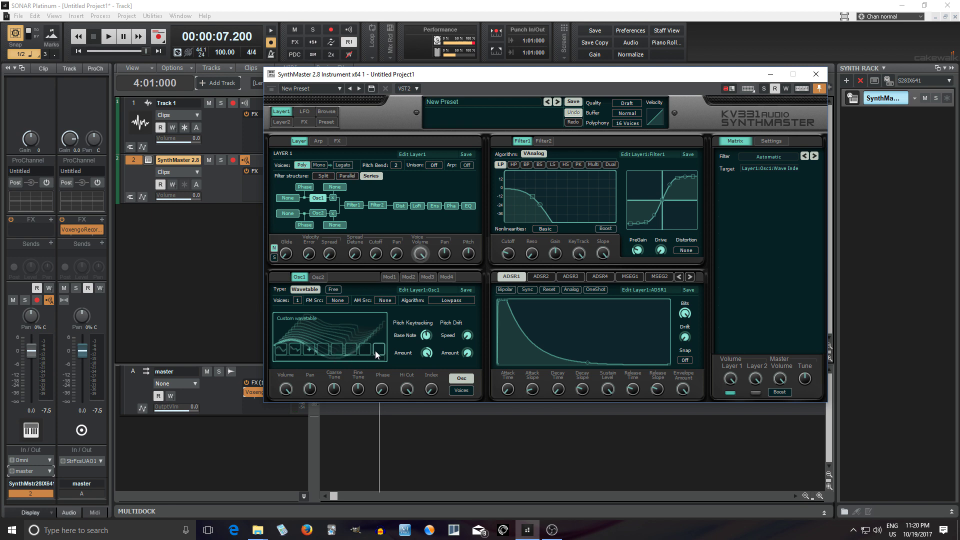
Load Digital > FM > FM Wavetable 1 into Osc1 and raise its wave index to about 27.
{"action": "right_click", "coordinate": [348, 329]}
{"action": "mouse_move", "coordinate": [368, 338]}
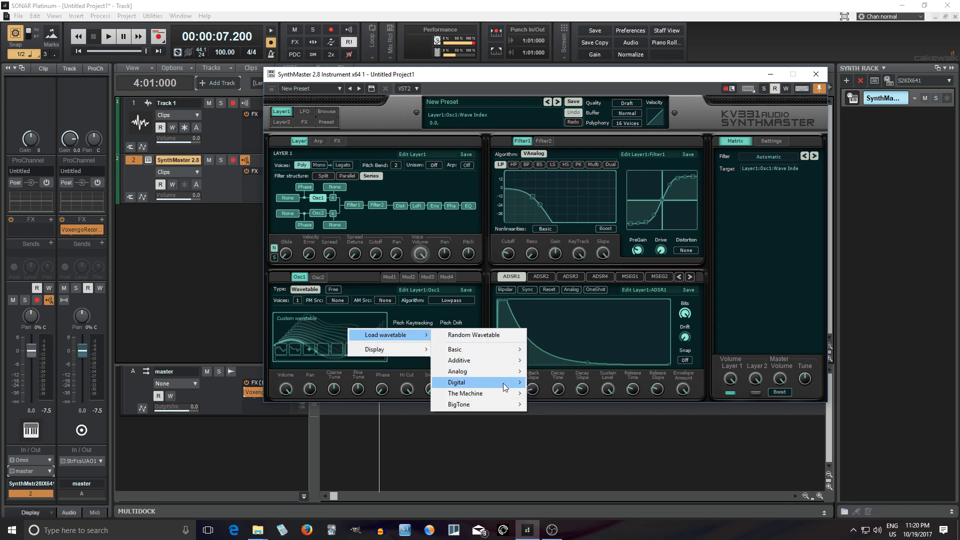
{"action": "mouse_move", "coordinate": [503, 383]}
{"action": "mouse_move", "coordinate": [586, 394]}
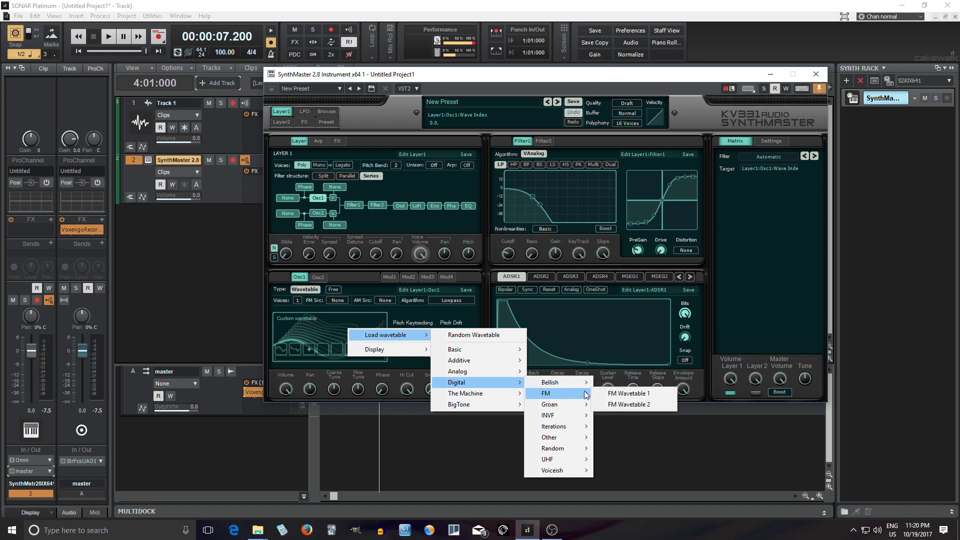
{"action": "left_click", "coordinate": [625, 393]}
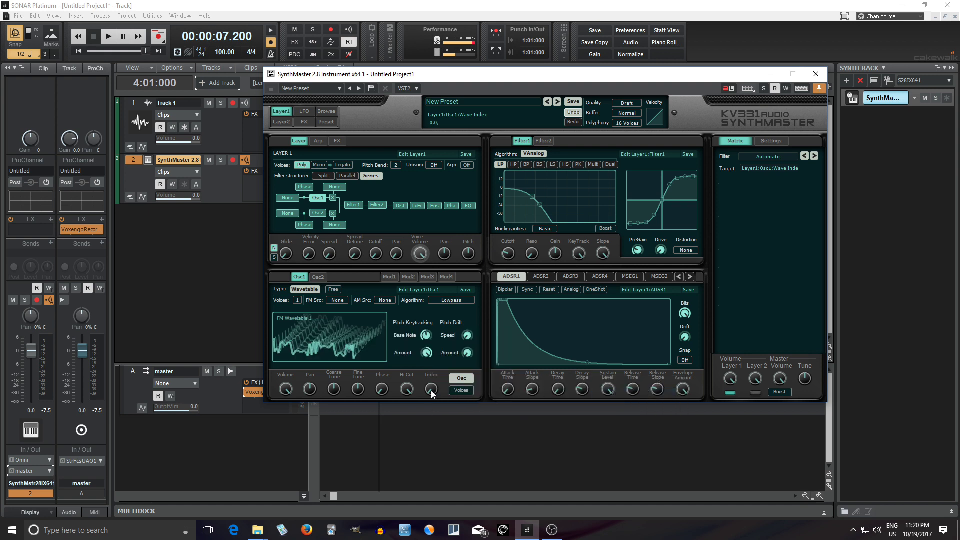
{"action": "left_click_drag", "start_coordinate": [431, 393], "coordinate": [458, 413]}
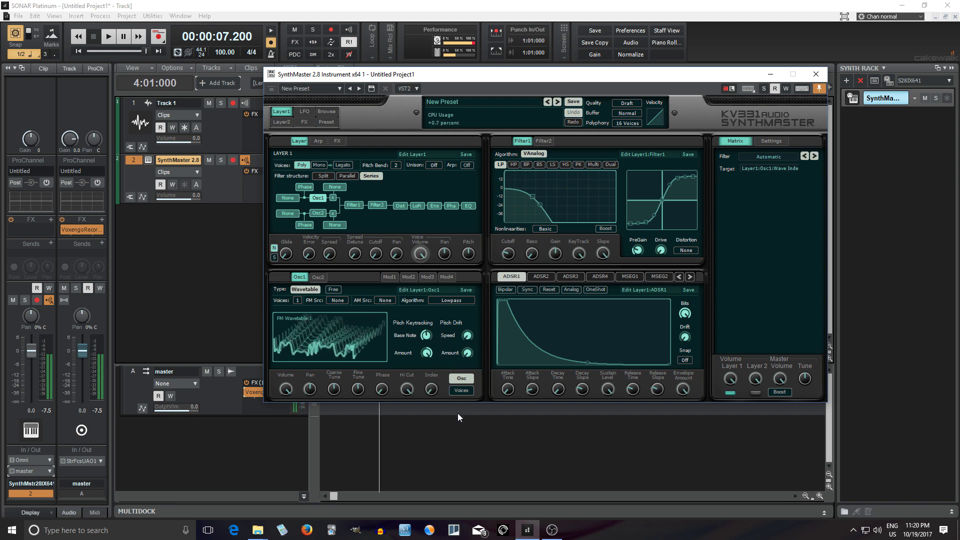
{"action": "right_click", "coordinate": [351, 333]}
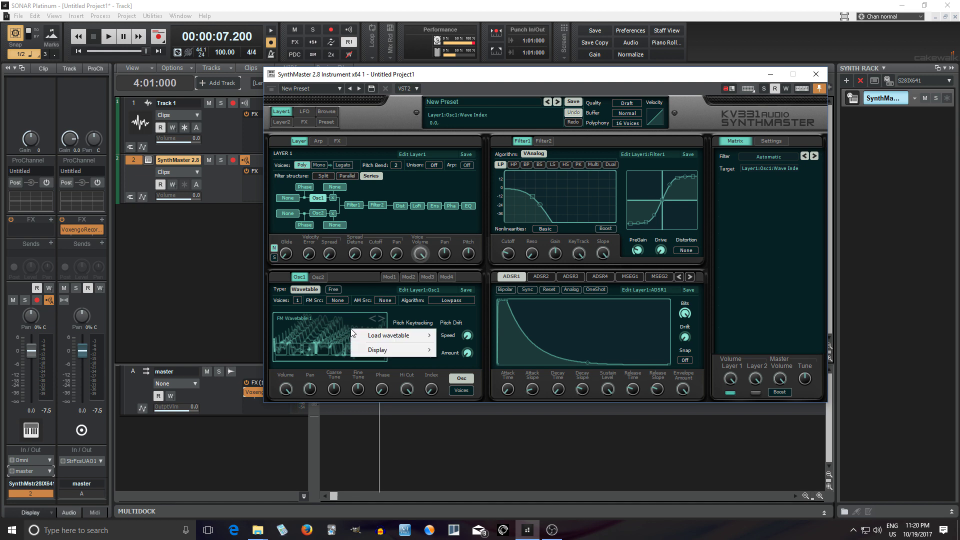
View FM Wavetable 1 as a 2D waveform, then a 2D spectrum, sweeping the index to about 77.
{"action": "mouse_move", "coordinate": [391, 349]}
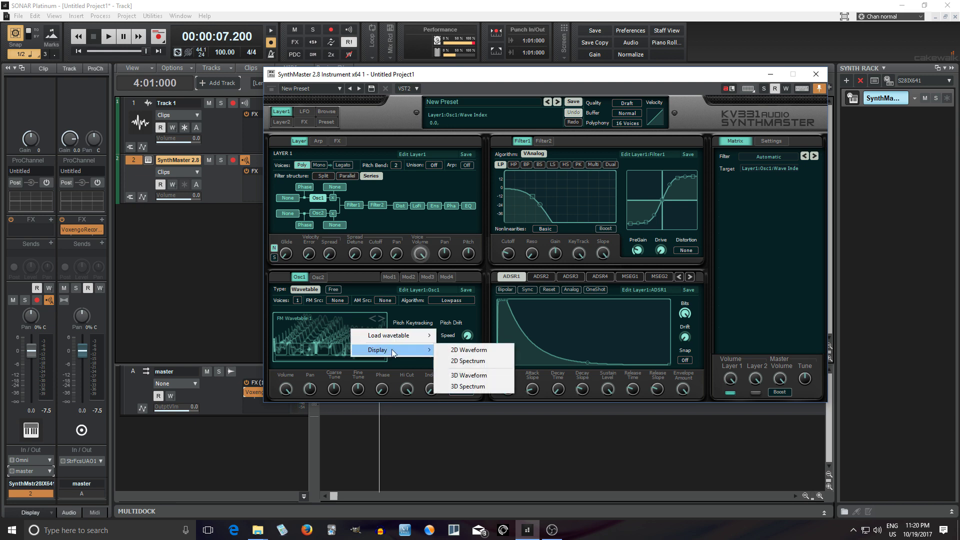
{"action": "left_click", "coordinate": [463, 352]}
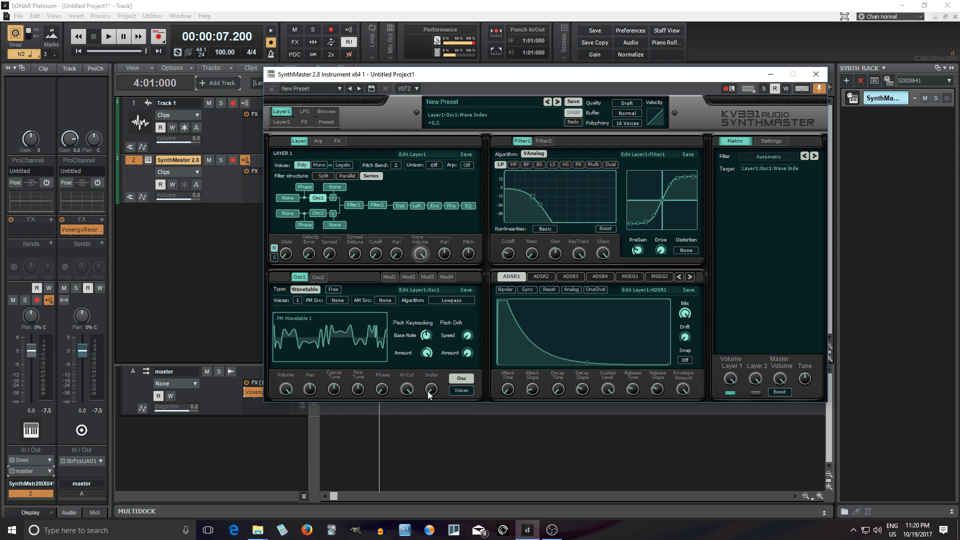
{"action": "left_click_drag", "start_coordinate": [427, 391], "coordinate": [427, 287]}
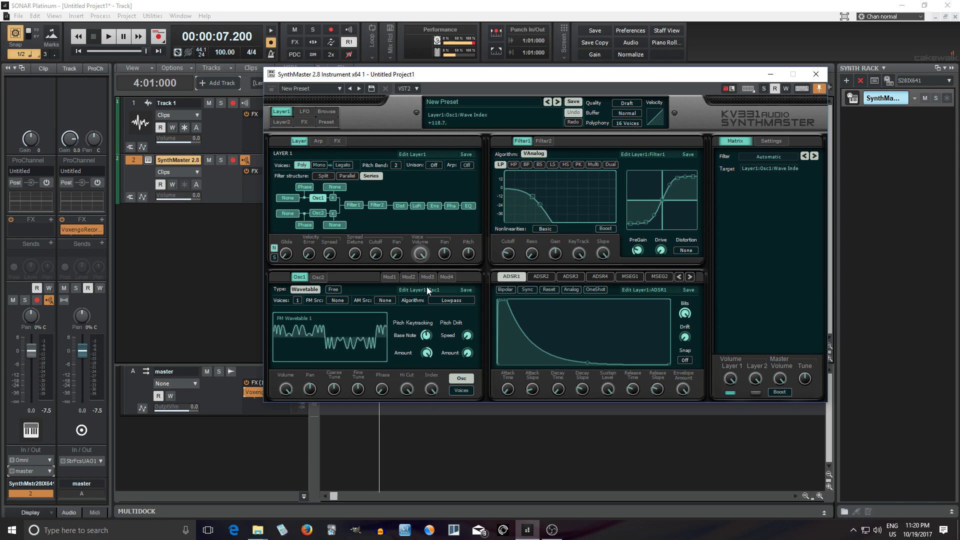
{"action": "right_click", "coordinate": [347, 342]}
{"action": "mouse_move", "coordinate": [409, 359]}
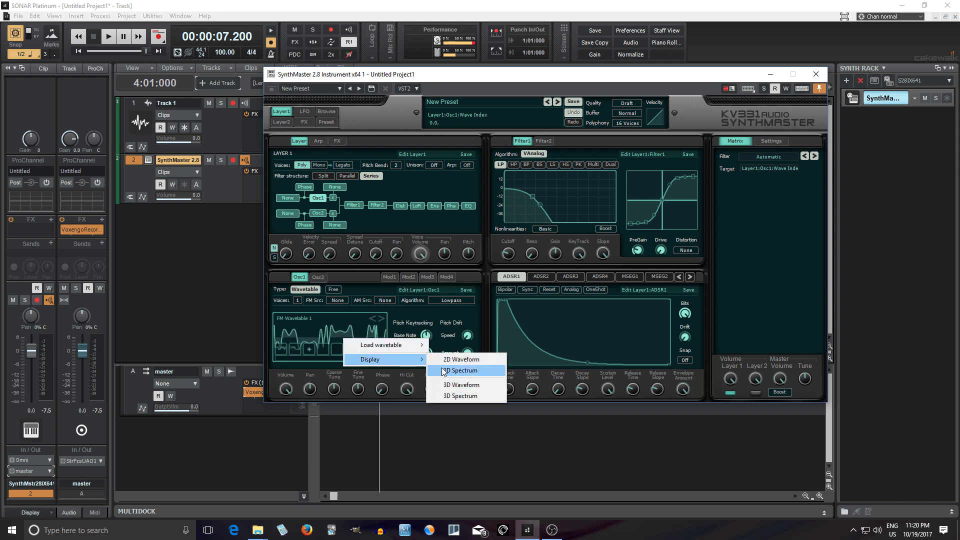
{"action": "left_click", "coordinate": [462, 369]}
{"action": "mouse_move", "coordinate": [434, 372]}
{"action": "left_mouse_down"}
{"action": "mouse_move", "coordinate": [431, 278]}
{"action": "mouse_move", "coordinate": [448, 383]}
{"action": "left_mouse_up"}
Switch the display to 3D waveform, then 3D spectrum, raising the wave index to about 79.
{"action": "right_click", "coordinate": [351, 343]}
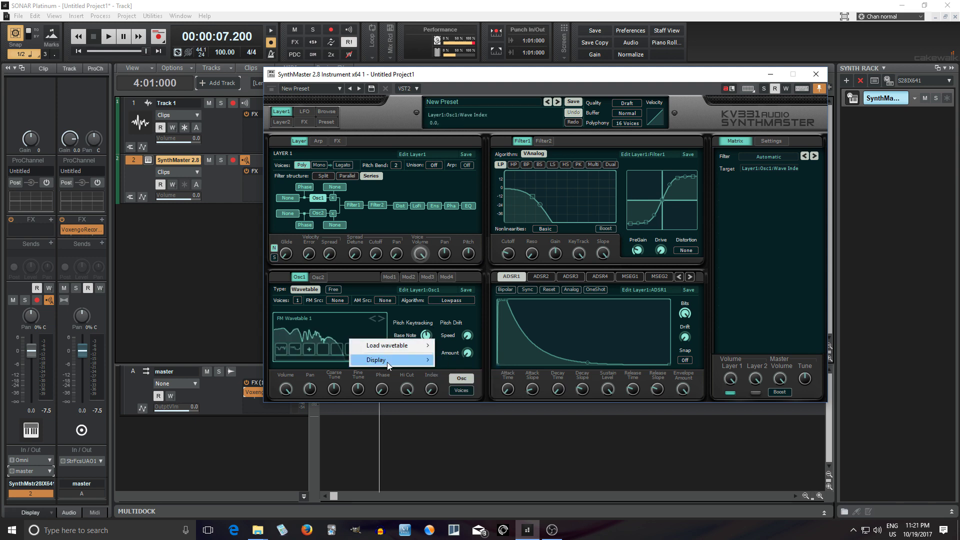
{"action": "mouse_move", "coordinate": [387, 361]}
{"action": "left_click", "coordinate": [468, 385]}
{"action": "right_click", "coordinate": [350, 337]}
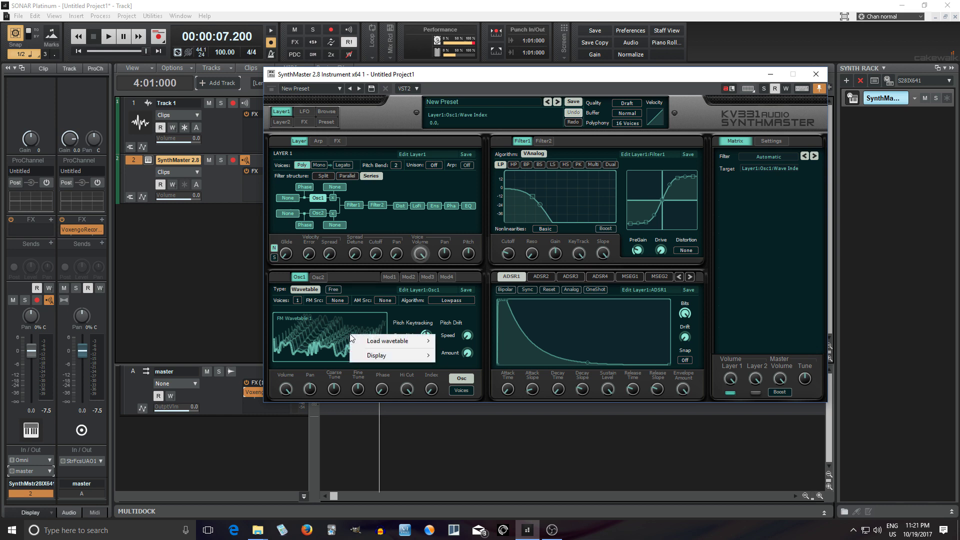
{"action": "mouse_move", "coordinate": [386, 354]}
{"action": "left_click", "coordinate": [468, 392]}
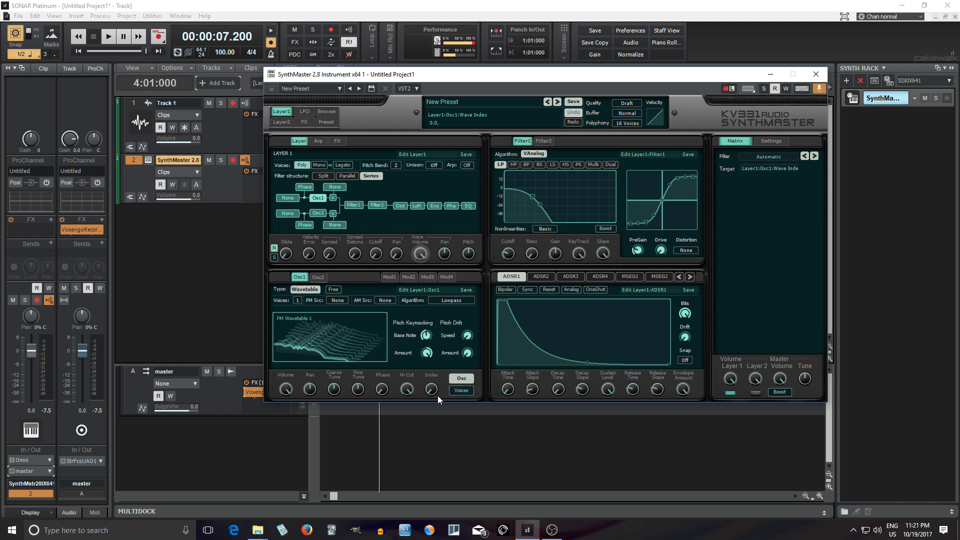
{"action": "left_click_drag", "start_coordinate": [431, 389], "coordinate": [451, 395]}
{"action": "mouse_move", "coordinate": [401, 391]}
{"action": "mouse_move", "coordinate": [363, 356]}
{"action": "mouse_move", "coordinate": [344, 332]}
{"action": "mouse_move", "coordinate": [261, 529]}
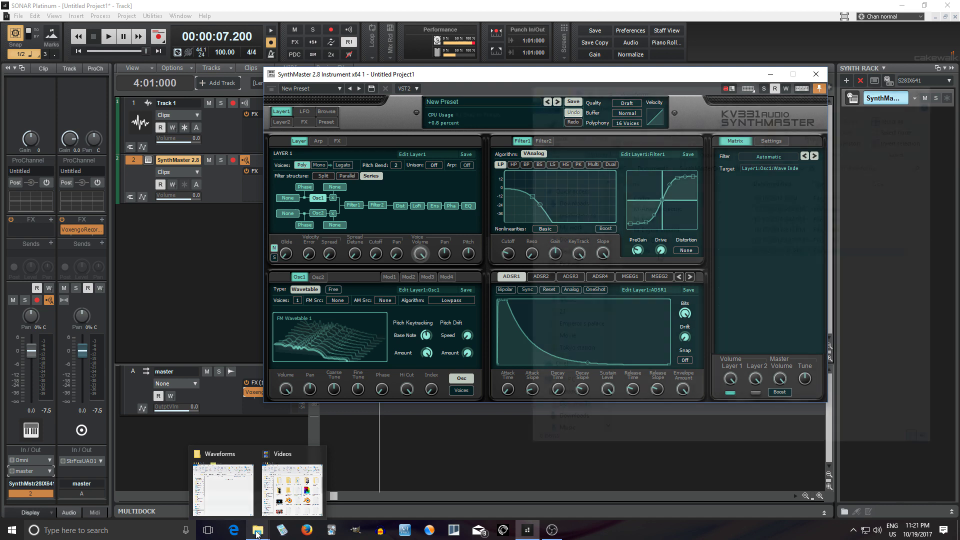
Drag CHANGTR.WAV from Waveforms\Vocals onto Osc1's wavetable display and set the index to 127.
{"action": "left_click", "coordinate": [223, 488]}
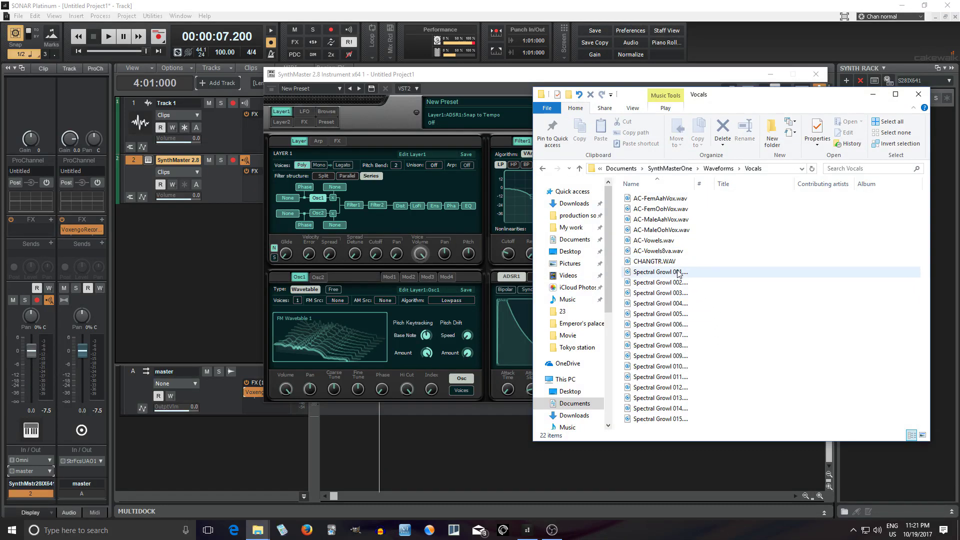
{"action": "left_click_drag", "start_coordinate": [673, 264], "coordinate": [437, 320]}
{"action": "left_click_drag", "start_coordinate": [330, 337], "coordinate": [330, 337]}
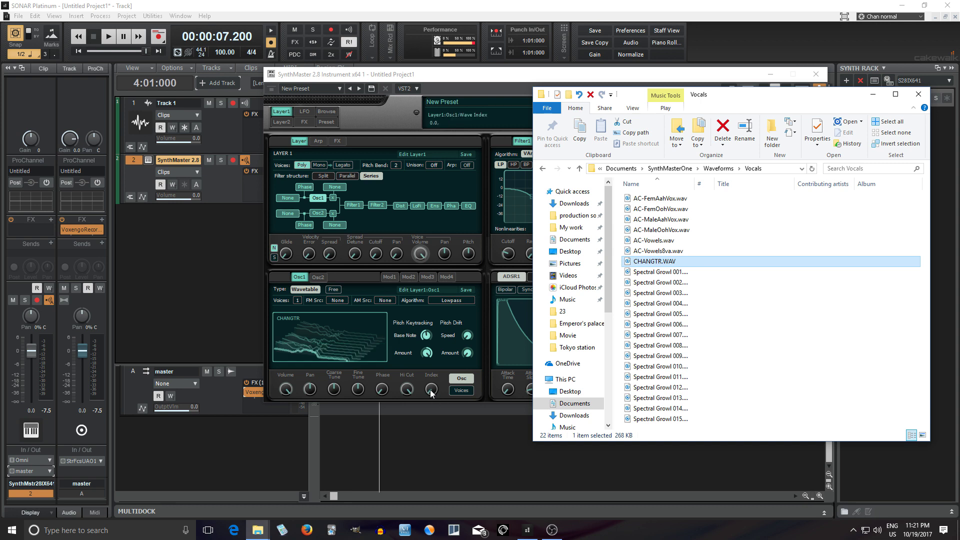
{"action": "left_click_drag", "start_coordinate": [431, 394], "coordinate": [439, 317]}
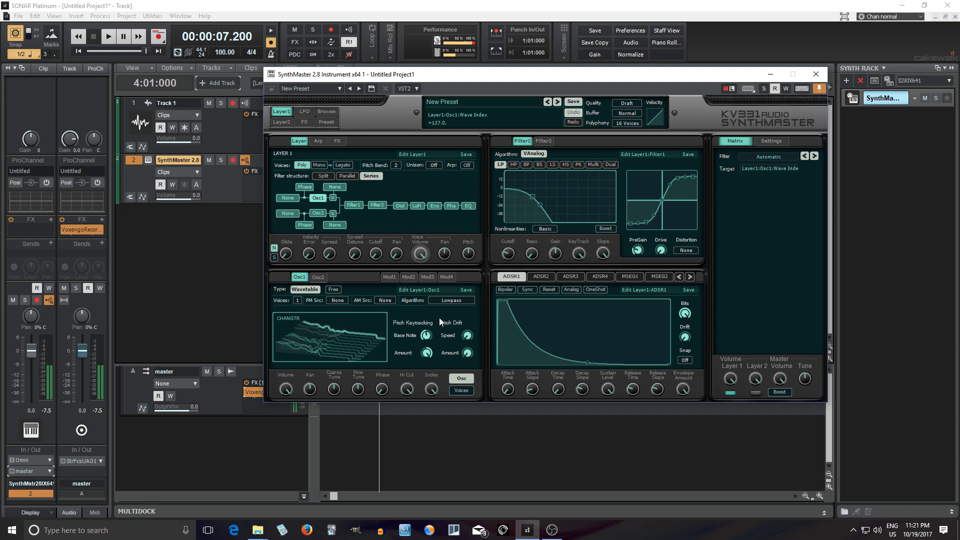
Sweep the CHANGTR wave index down to about 57, then back up to maximum.
{"action": "left_click_drag", "start_coordinate": [454, 375], "coordinate": [429, 393]}
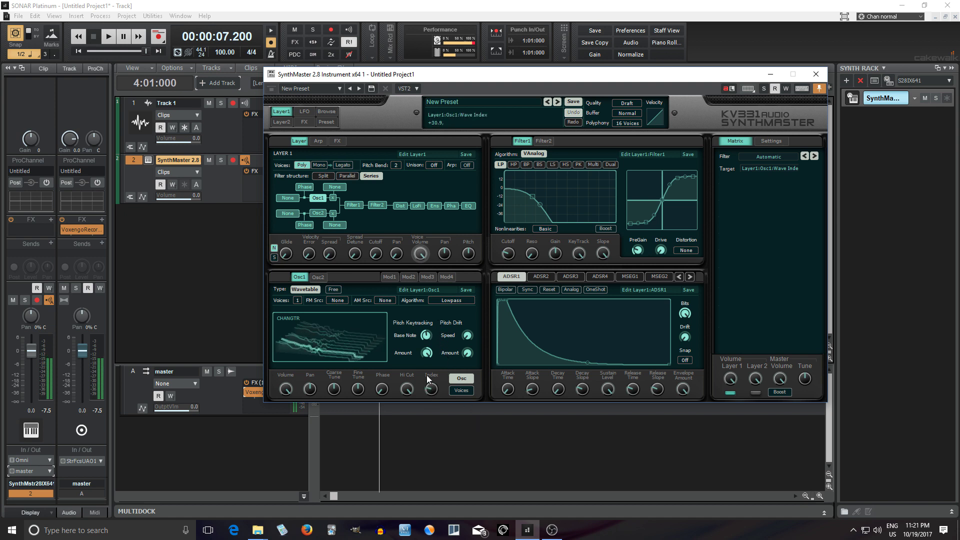
{"action": "left_click_drag", "start_coordinate": [424, 359], "coordinate": [464, 428]}
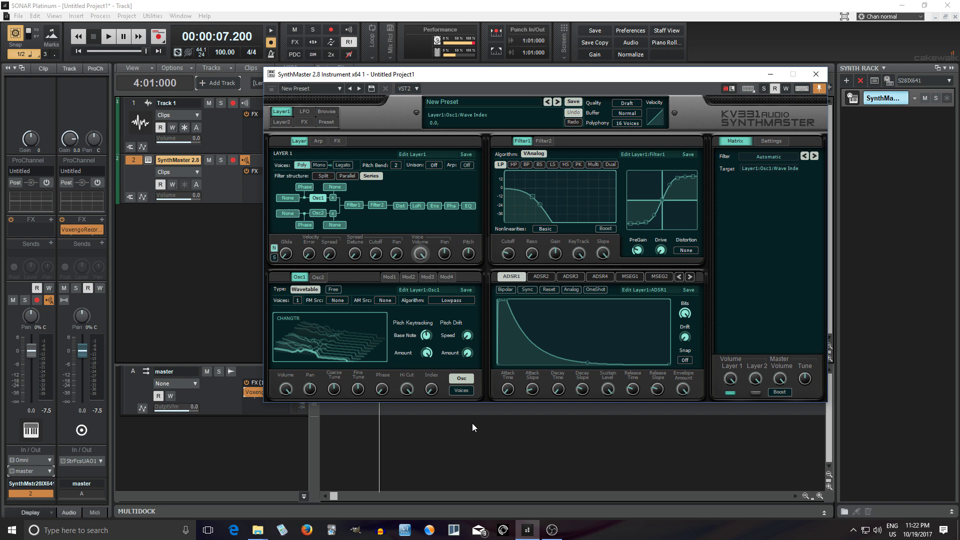
Give ADSR2 a linear attack slope and an attack time of about 1.2 seconds.
{"action": "left_click", "coordinate": [542, 277]}
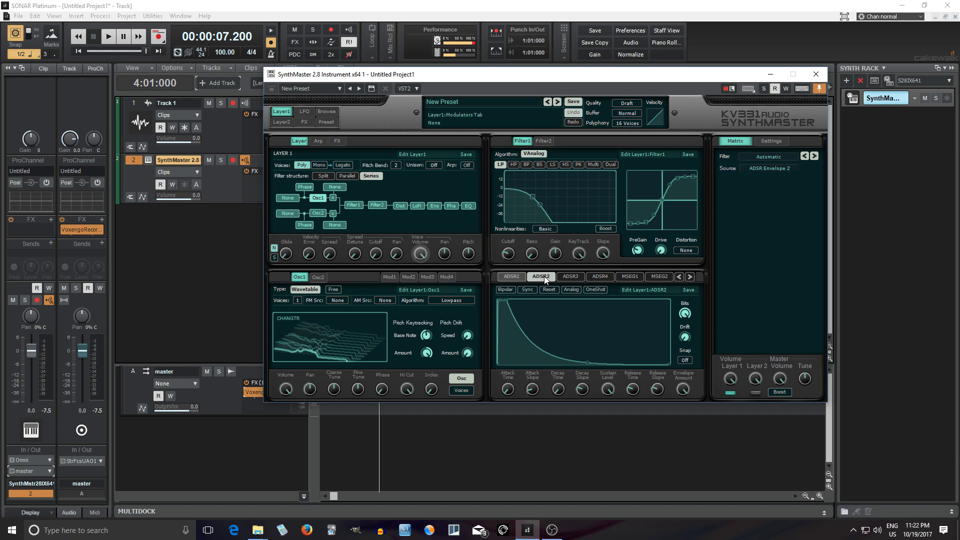
{"action": "left_click_drag", "start_coordinate": [429, 391], "coordinate": [430, 390]}
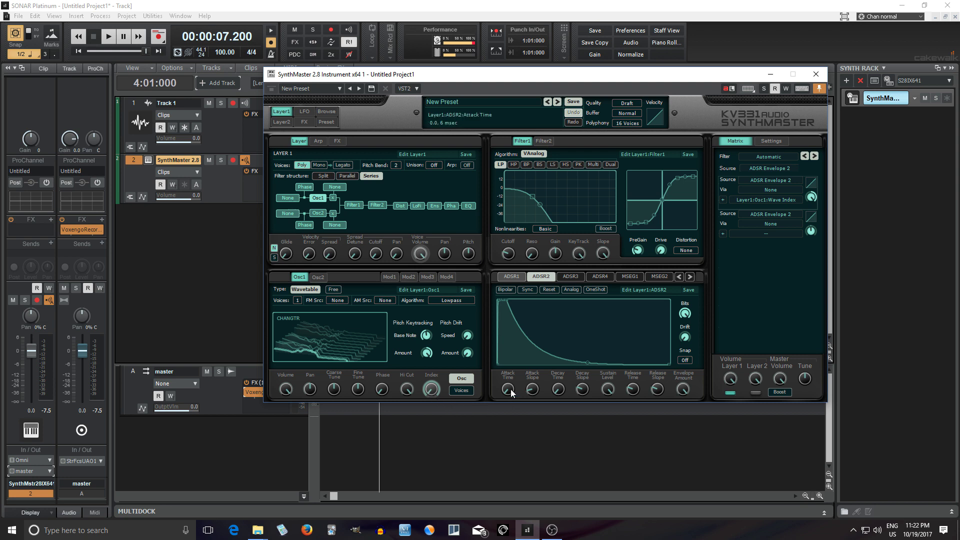
{"action": "left_click_drag", "start_coordinate": [511, 389], "coordinate": [507, 356]}
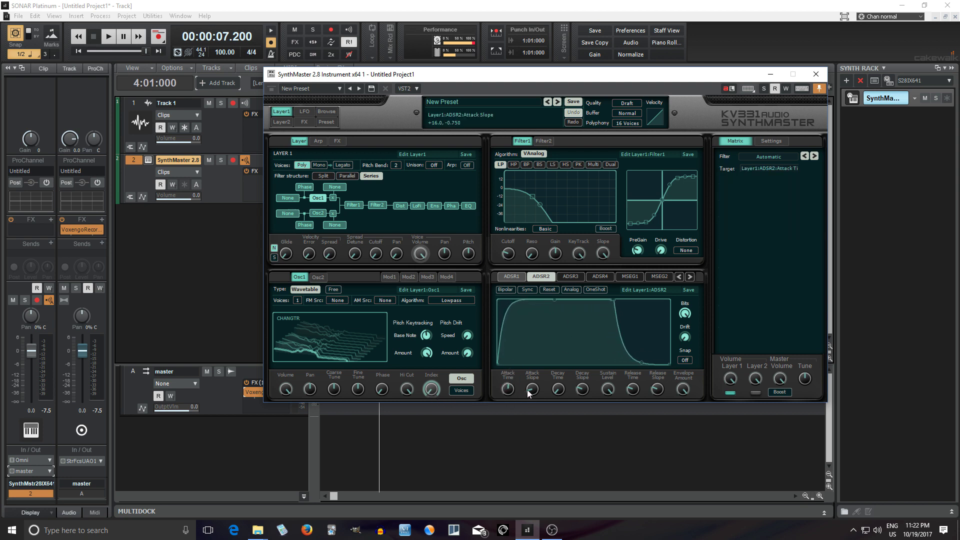
{"action": "left_click_drag", "start_coordinate": [532, 389], "coordinate": [528, 365]}
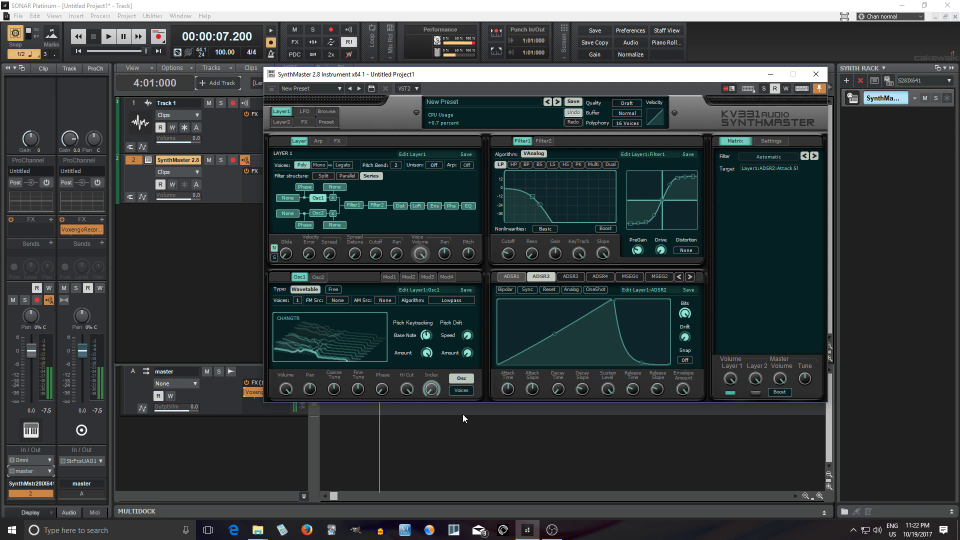
{"action": "left_click_drag", "start_coordinate": [512, 392], "coordinate": [510, 386]}
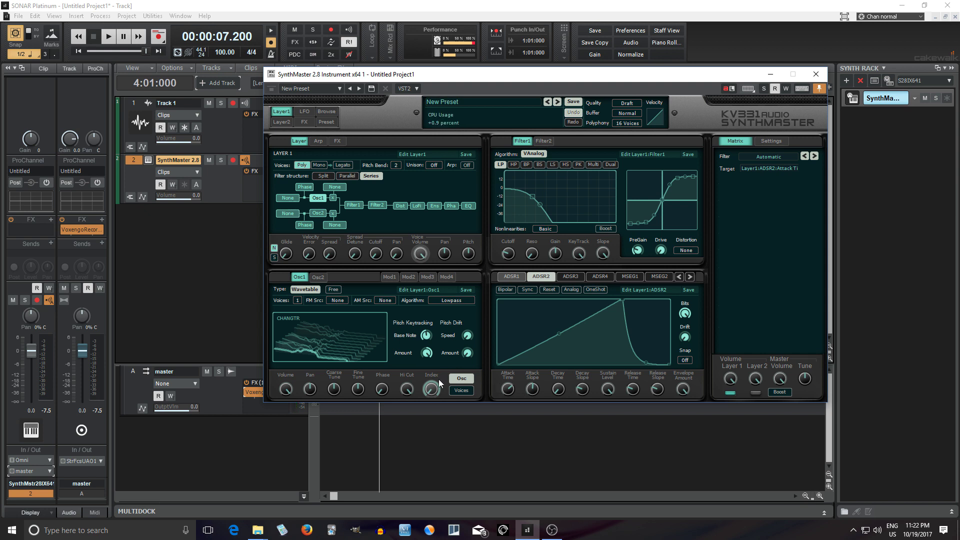
Set Osc1 to 16 unison voices and lower the voices mix to about 49.
{"action": "left_click", "coordinate": [297, 302]}
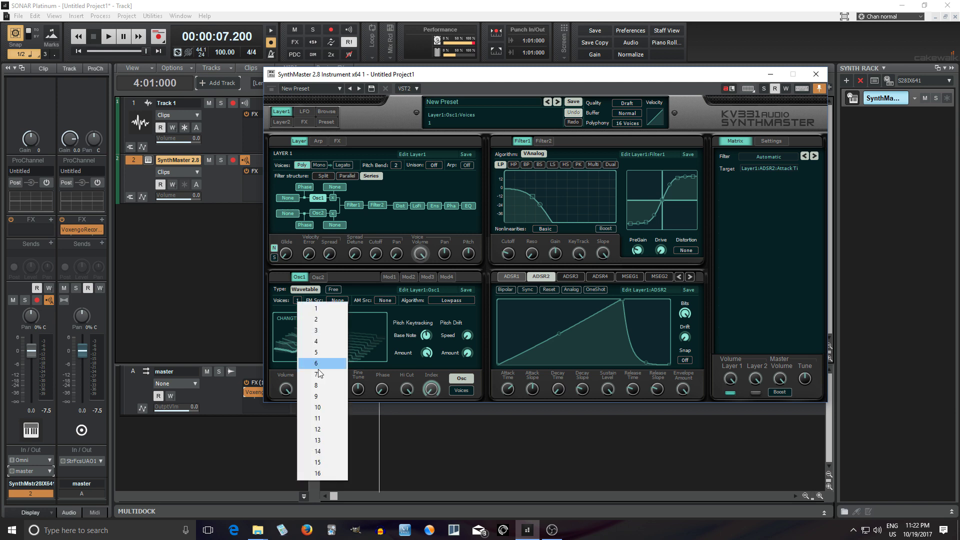
{"action": "left_click", "coordinate": [340, 474]}
{"action": "left_click", "coordinate": [461, 390]}
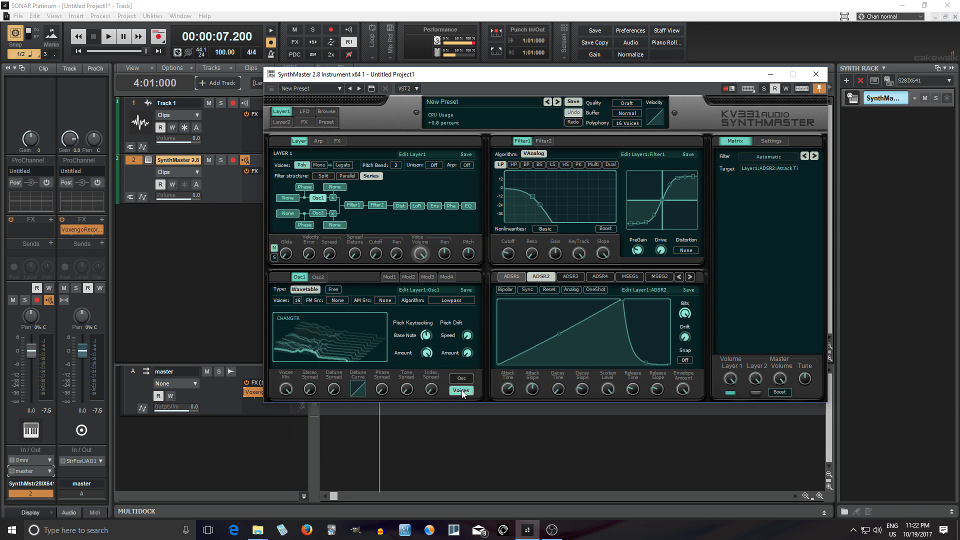
{"action": "left_click", "coordinate": [290, 391]}
{"action": "left_click_drag", "start_coordinate": [296, 417], "coordinate": [301, 431]}
Inspect Osc1's stereo, detune and phase spread settings.
{"action": "left_click", "coordinate": [310, 389]}
{"action": "left_click", "coordinate": [335, 389]}
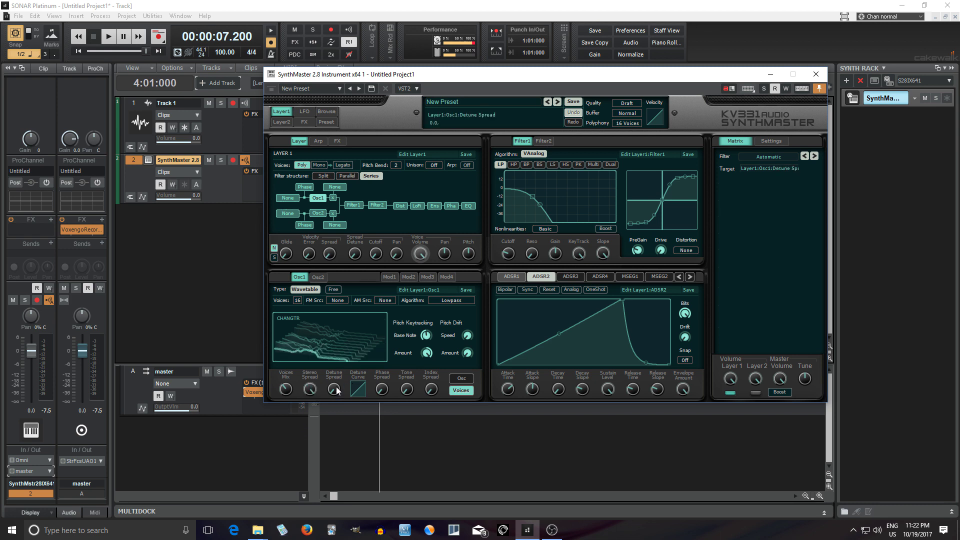
{"action": "left_click", "coordinate": [407, 390]}
{"action": "left_click", "coordinate": [382, 390]}
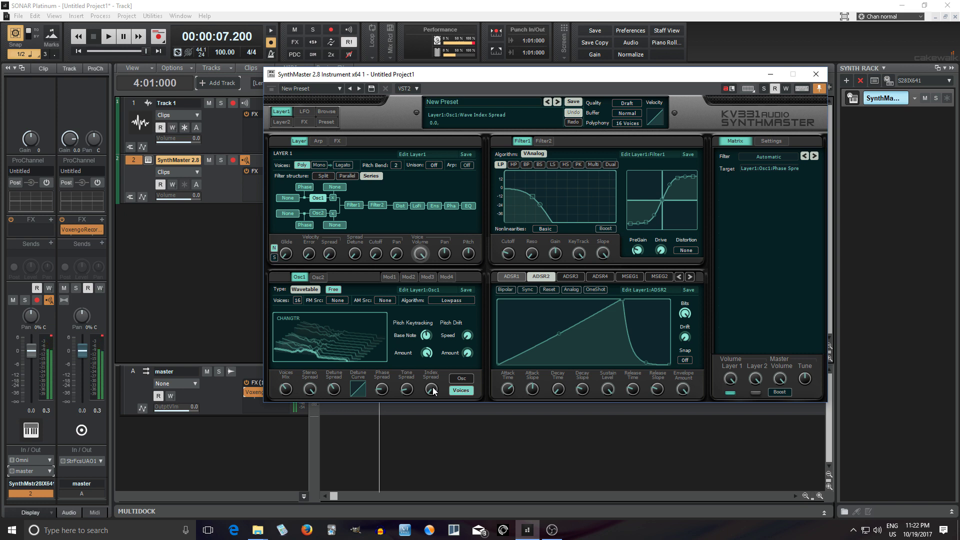
Set Osc1 back to a single voice and return to its main oscillator knobs.
{"action": "mouse_move", "coordinate": [348, 340]}
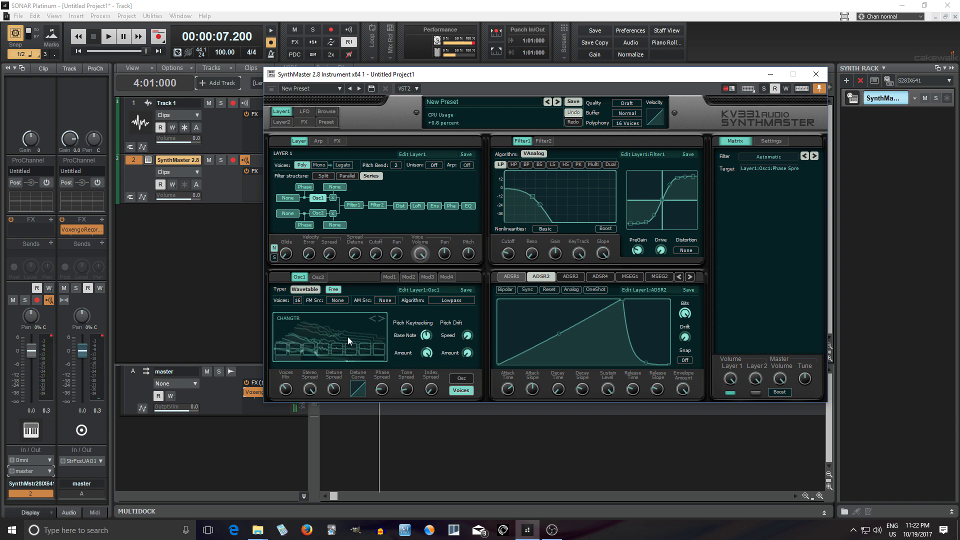
{"action": "left_click", "coordinate": [299, 300]}
{"action": "left_click", "coordinate": [311, 307]}
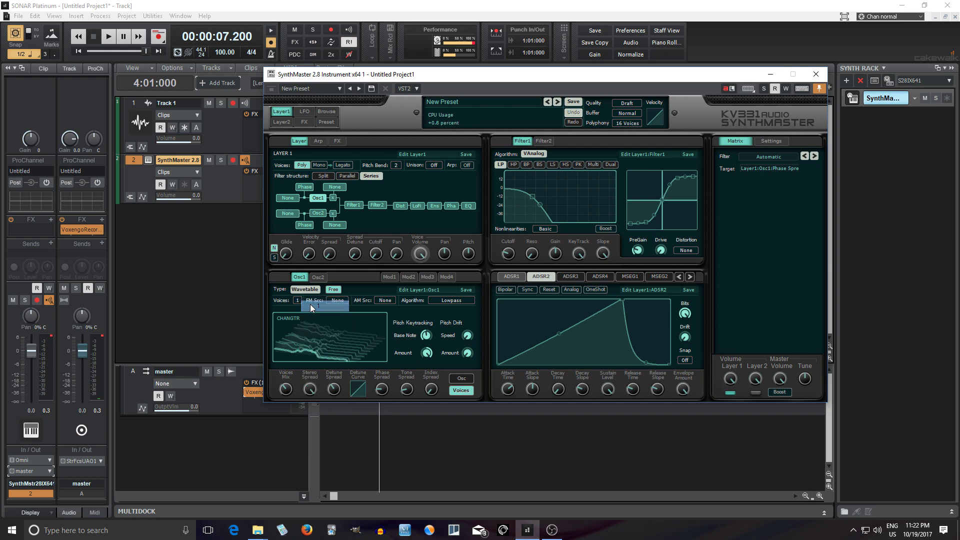
{"action": "left_click", "coordinate": [467, 382]}
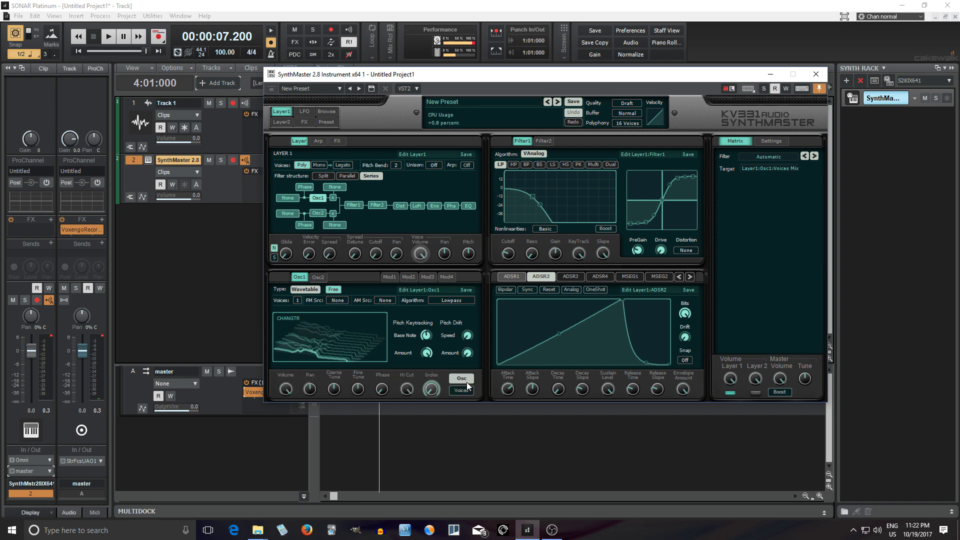
Make Modulator 4 Osc1's FM source and set Modulator 4's frequency to 5.
{"action": "left_click", "coordinate": [345, 301]}
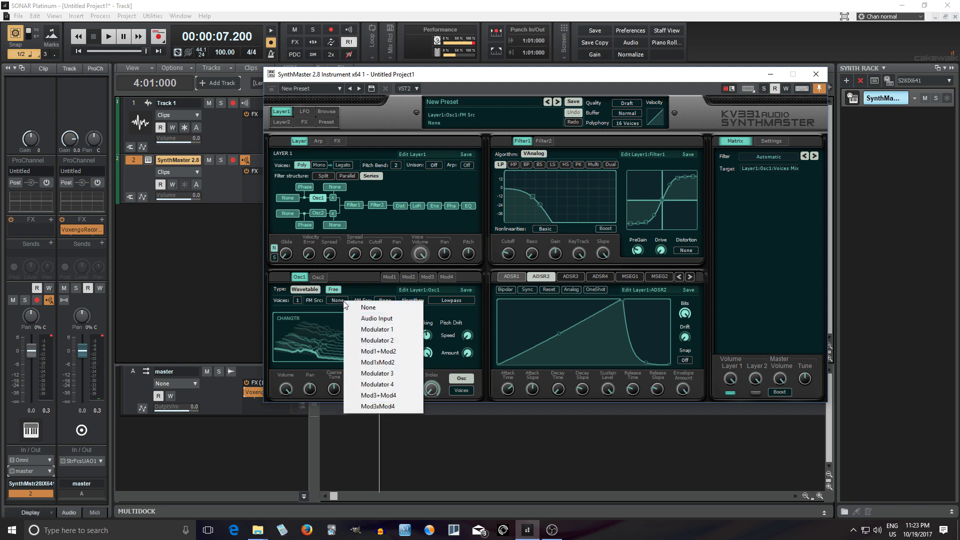
{"action": "left_click", "coordinate": [388, 384]}
{"action": "left_click", "coordinate": [445, 277]}
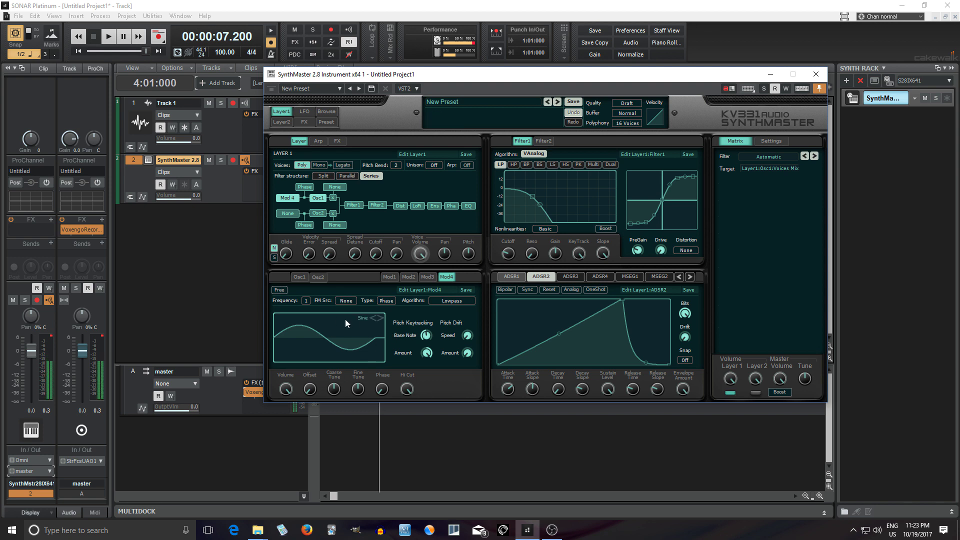
{"action": "left_click", "coordinate": [306, 300]}
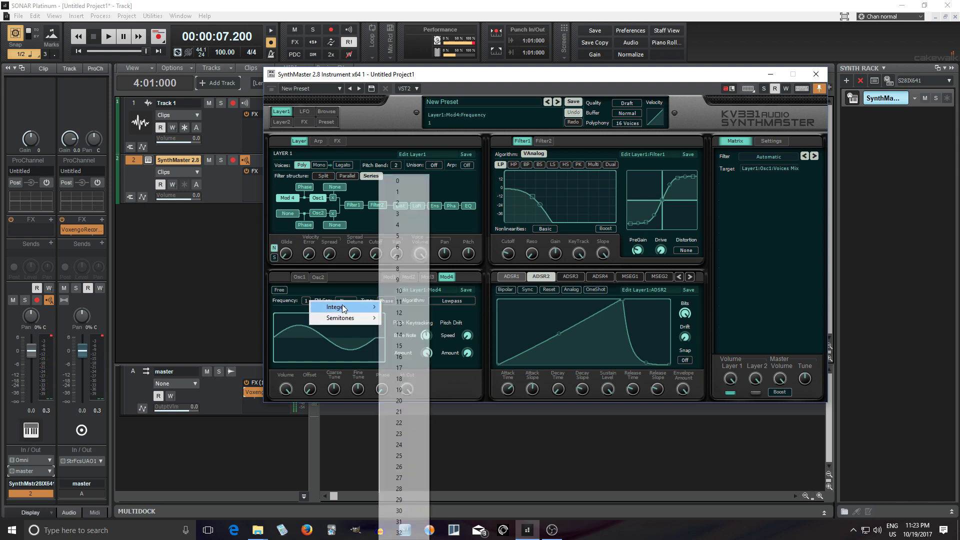
{"action": "mouse_move", "coordinate": [350, 307]}
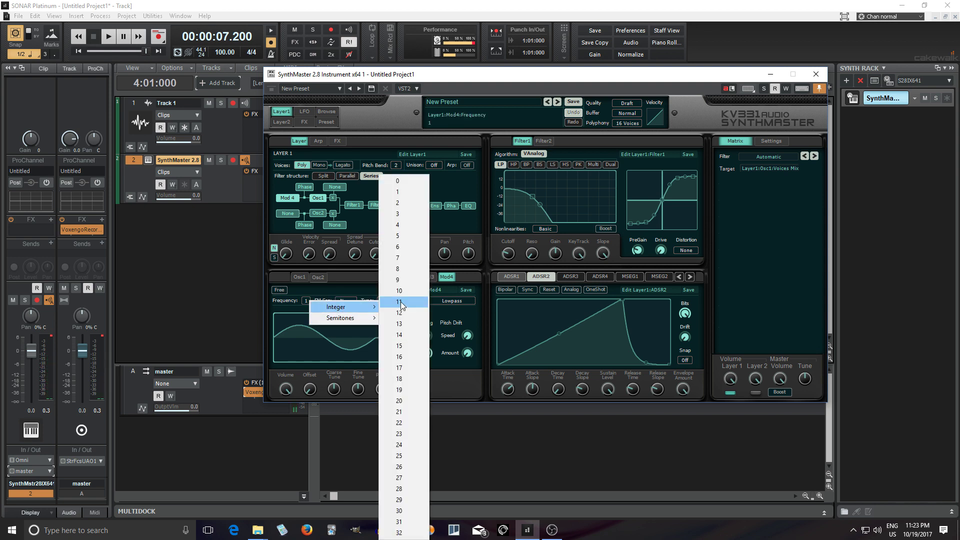
{"action": "left_click", "coordinate": [401, 236]}
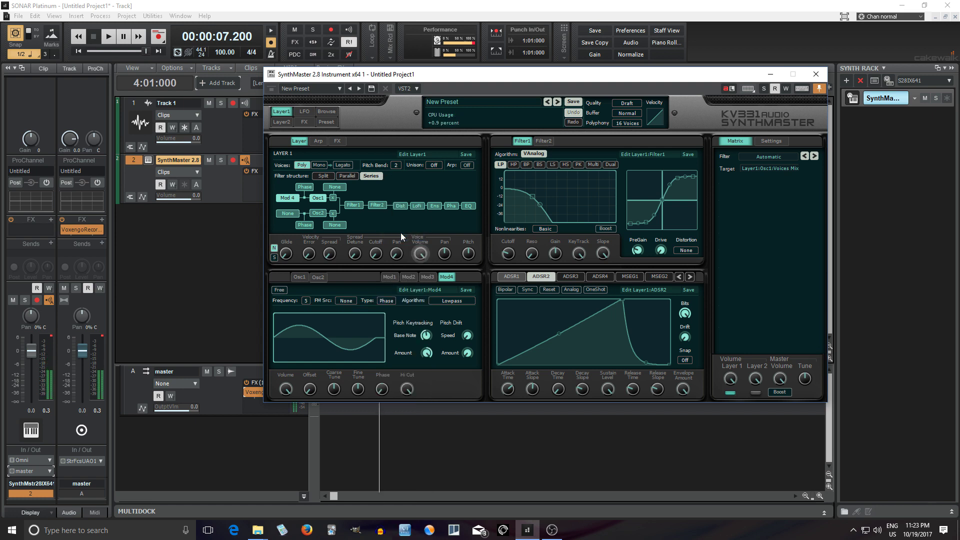
{"action": "mouse_move", "coordinate": [356, 320]}
Back in Osc1, switch the FM source from Modulator 4 to None.
{"action": "left_click", "coordinate": [304, 281]}
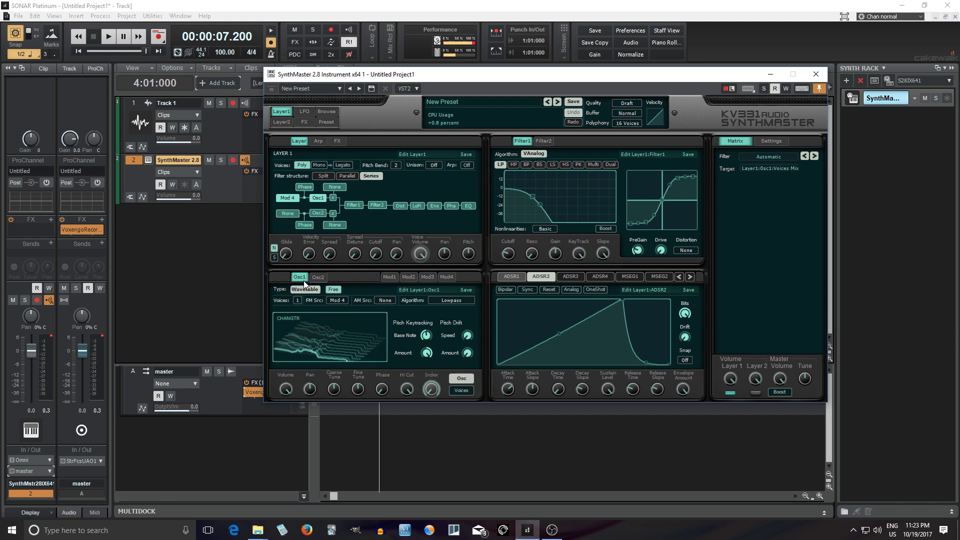
{"action": "left_click", "coordinate": [343, 300]}
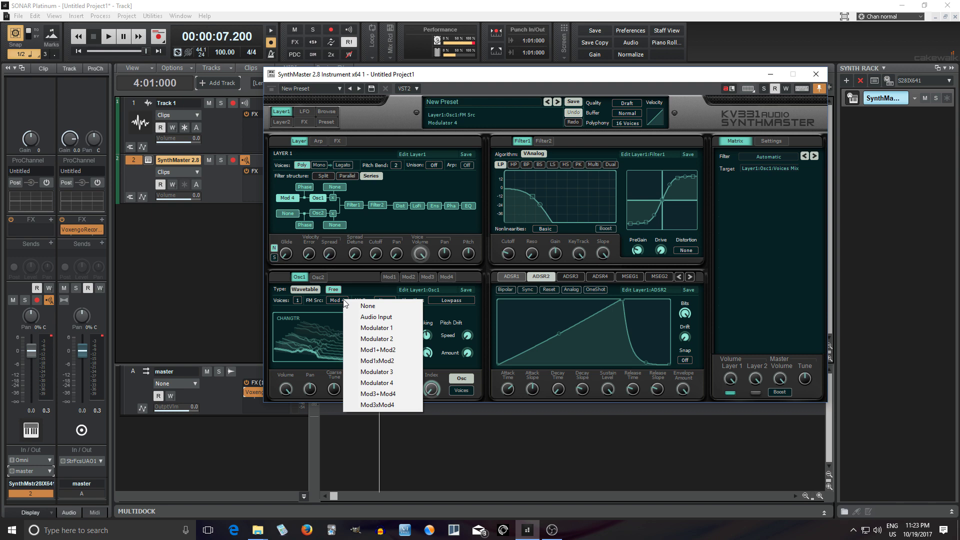
{"action": "left_click", "coordinate": [391, 383]}
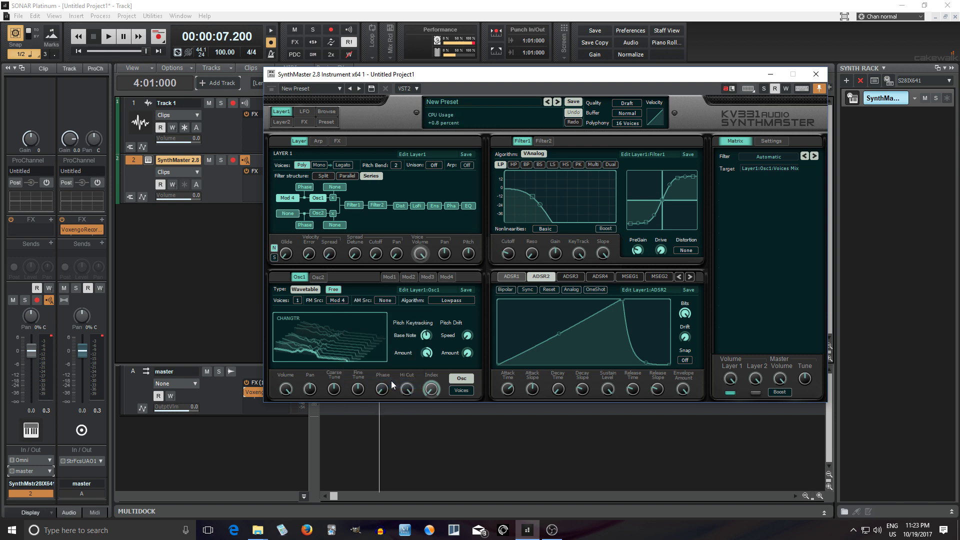
{"action": "left_click", "coordinate": [338, 300]}
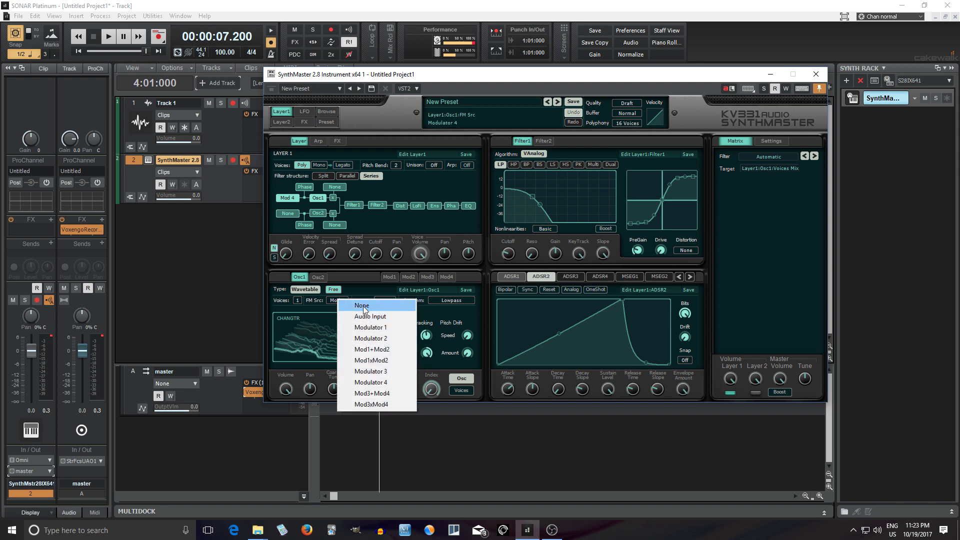
{"action": "left_click", "coordinate": [398, 306]}
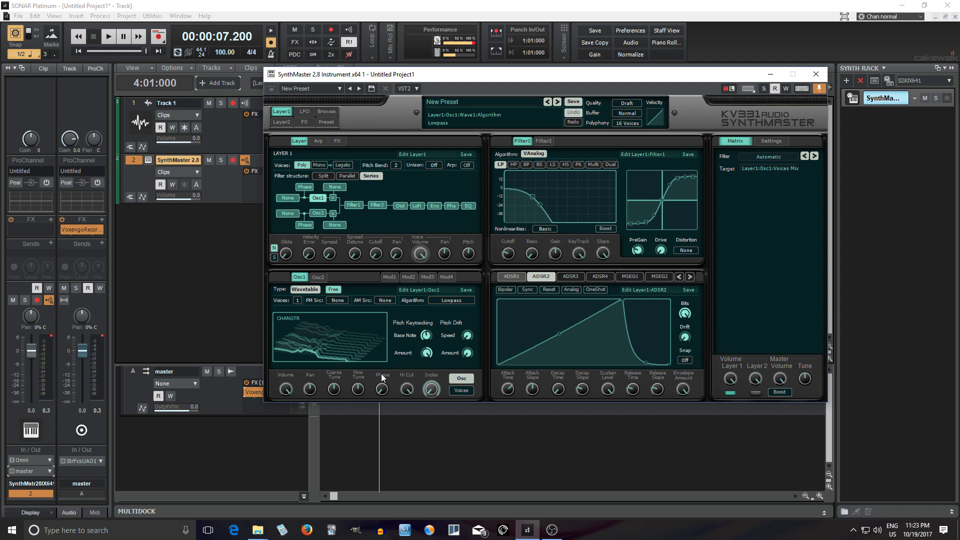
{"action": "right_click", "coordinate": [338, 330]}
{"action": "mouse_move", "coordinate": [358, 335]}
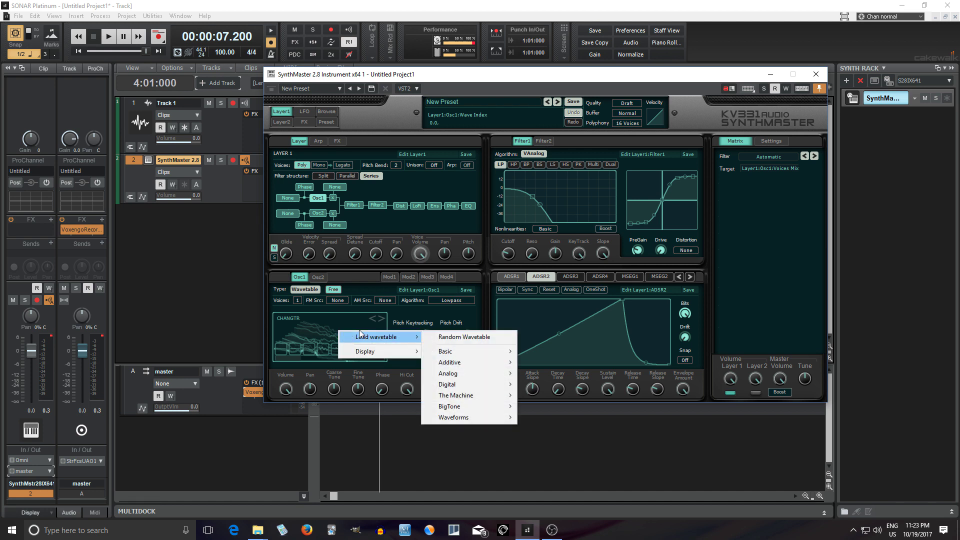
{"action": "mouse_move", "coordinate": [481, 416]}
{"action": "left_click", "coordinate": [320, 309]}
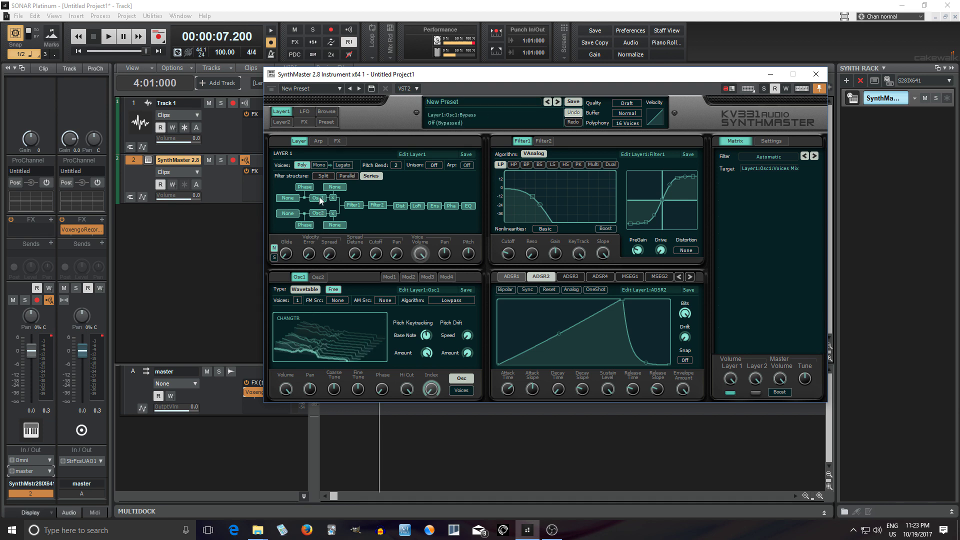
{"action": "left_click", "coordinate": [319, 277]}
Make Layer 1's Osc2 a Wavetable oscillator, then inspect Layer 2's oscillator settings.
{"action": "left_click", "coordinate": [316, 291]}
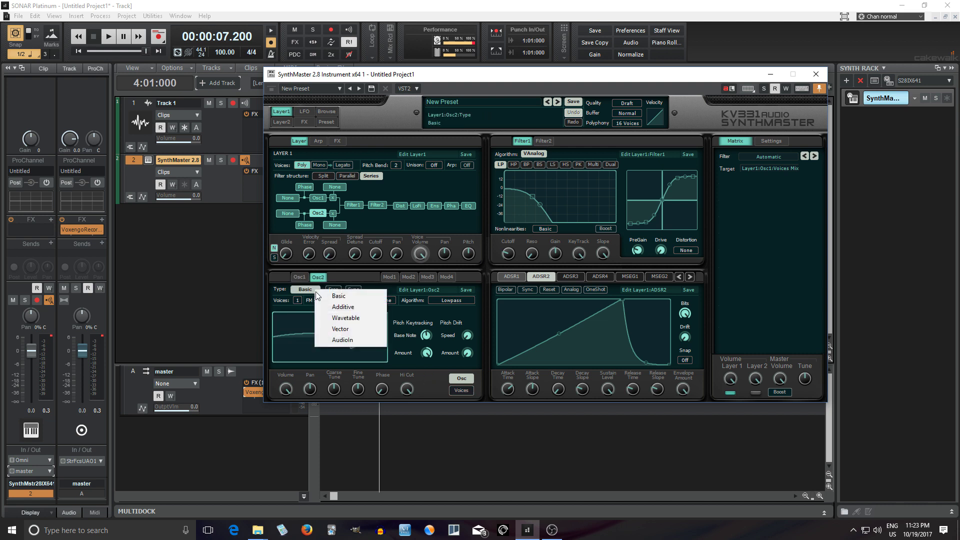
{"action": "left_click", "coordinate": [358, 318]}
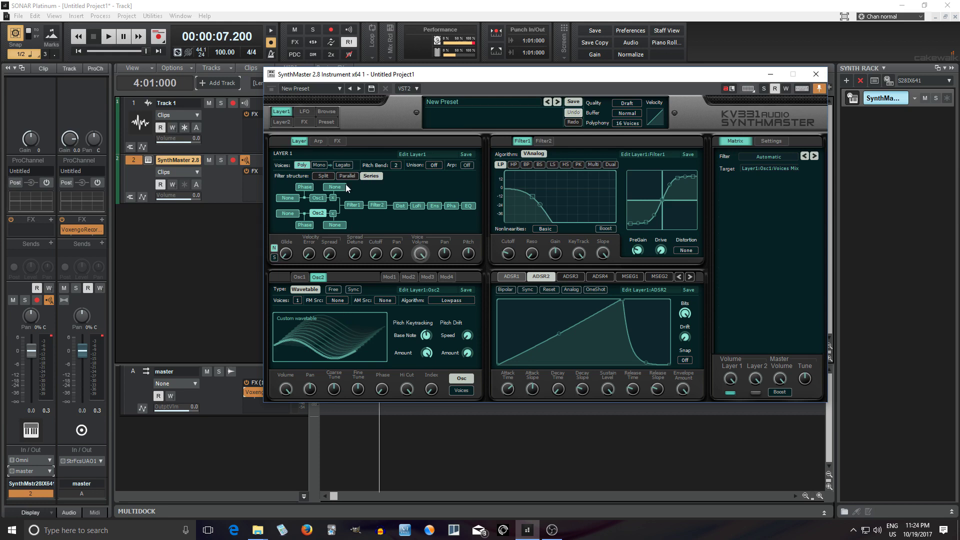
{"action": "left_click", "coordinate": [288, 120]}
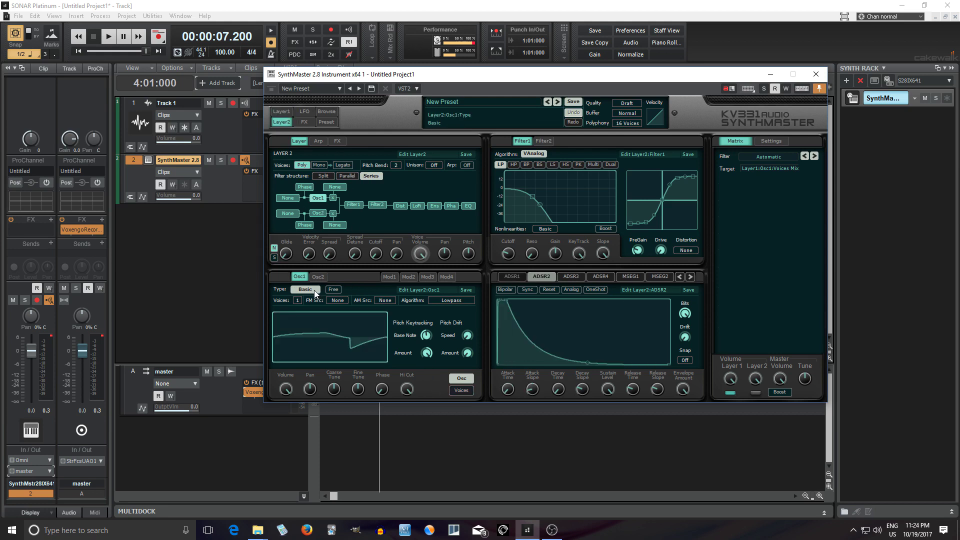
{"action": "left_click", "coordinate": [315, 291]}
{"action": "left_click", "coordinate": [318, 276]}
Back on Layer 1, keep Filter1 on VAnalog and reset the master and synth-track peak meters.
{"action": "left_click", "coordinate": [288, 111]}
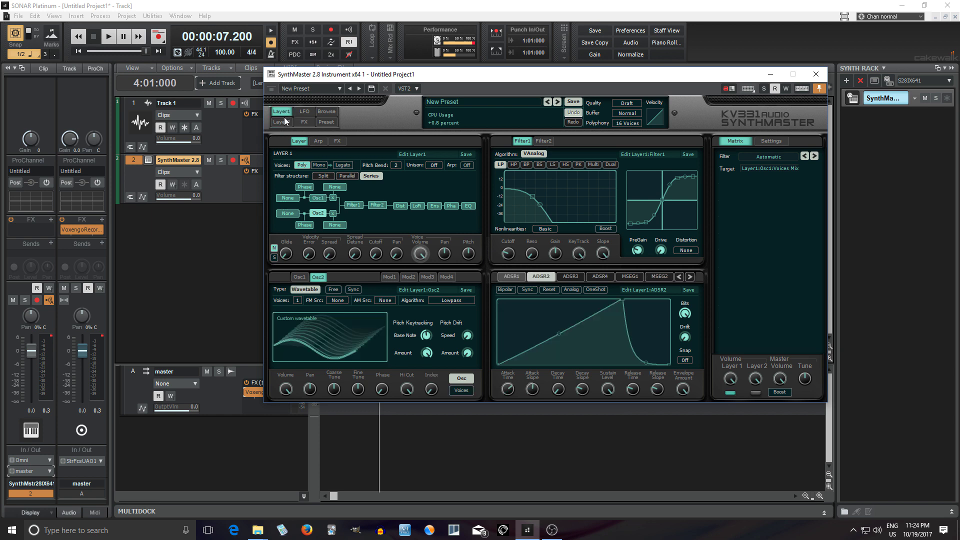
{"action": "left_click", "coordinate": [530, 153]}
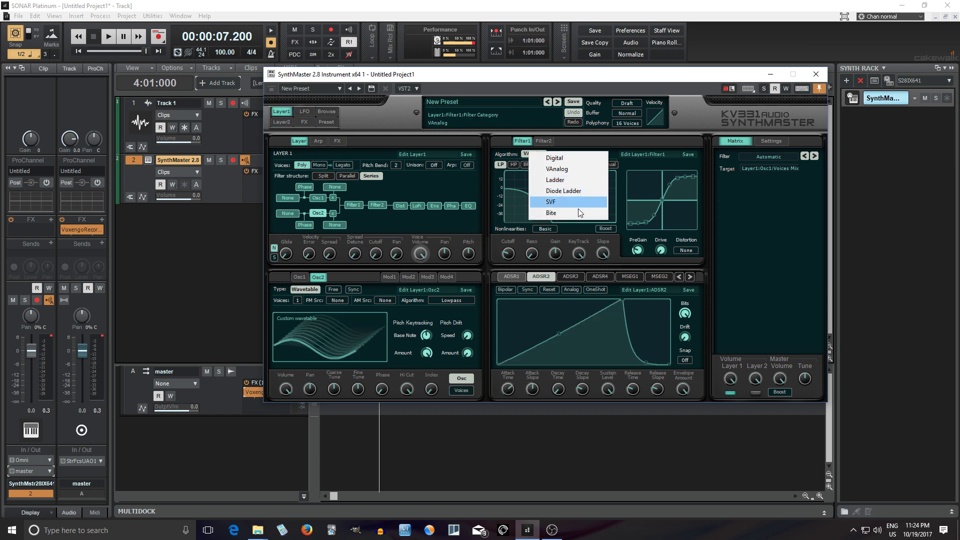
{"action": "left_click", "coordinate": [452, 224]}
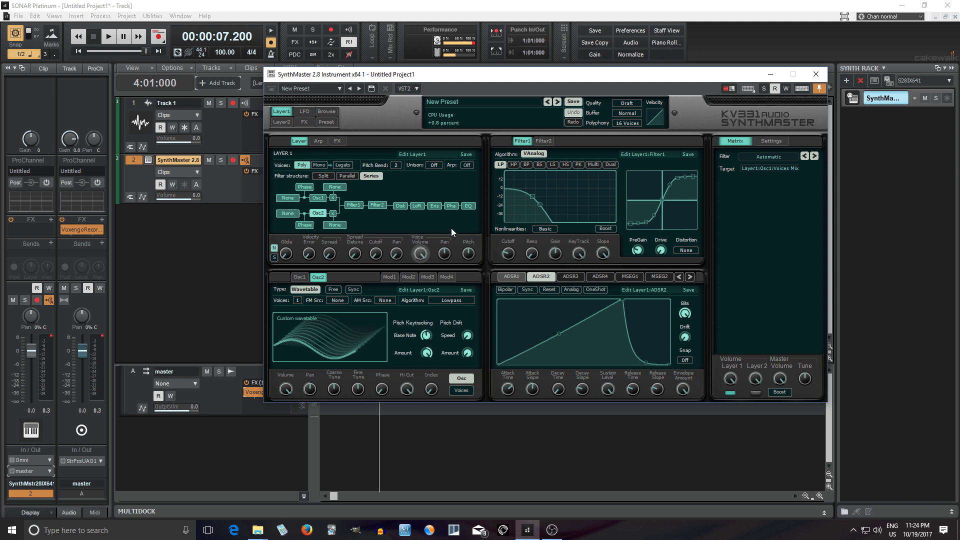
{"action": "left_click", "coordinate": [96, 342]}
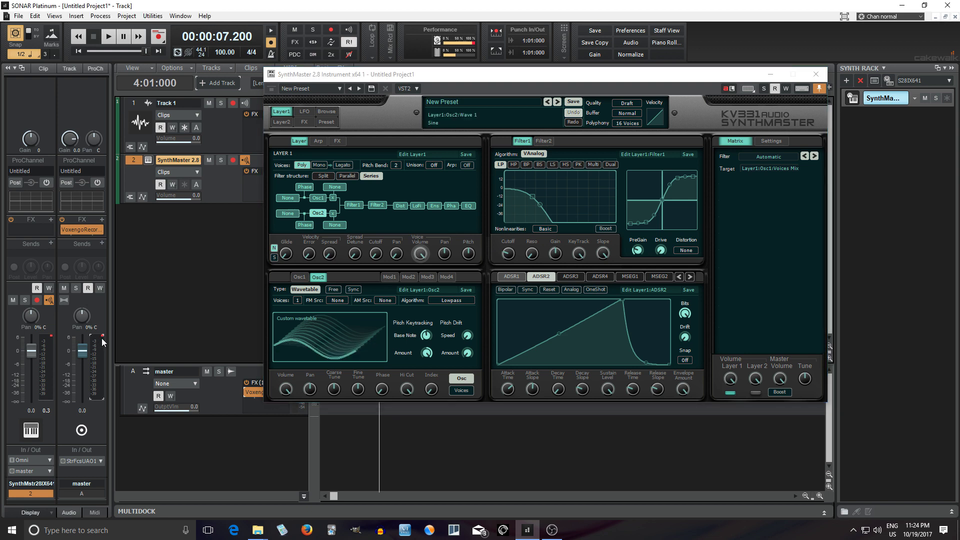
{"action": "left_click", "coordinate": [50, 335]}
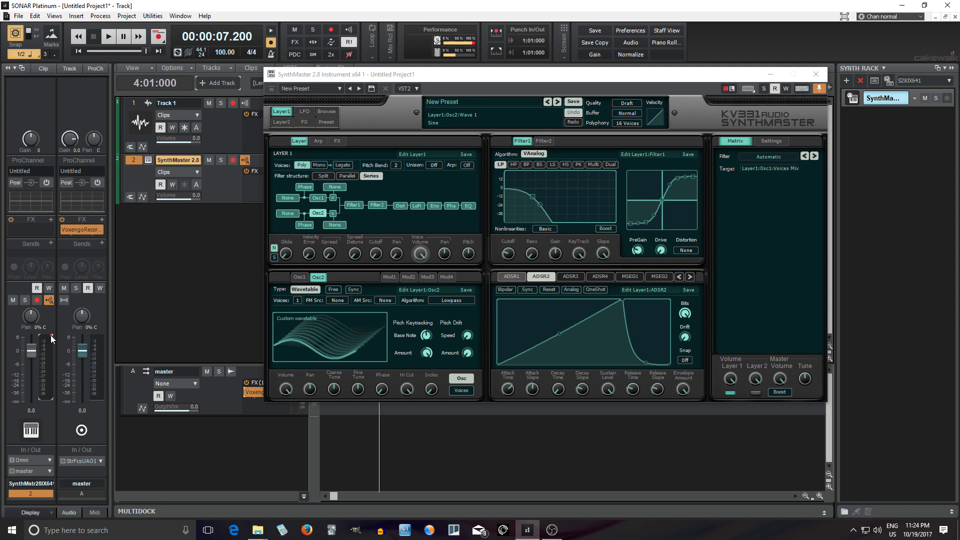